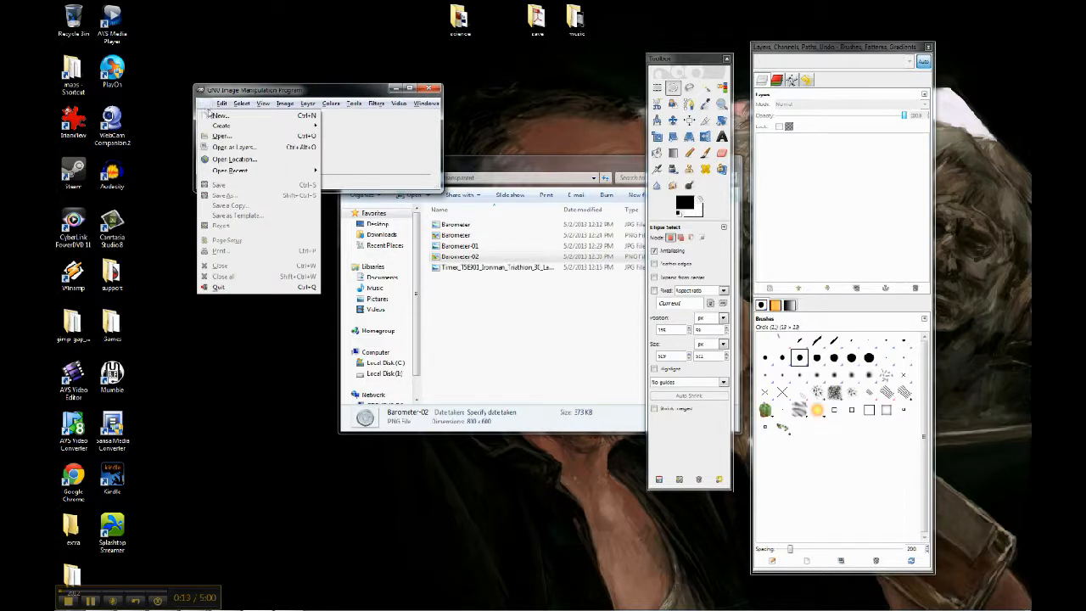
- Open Barometer.JPG from the transparent folder and move its image window slightly aside
left_click(231, 141)
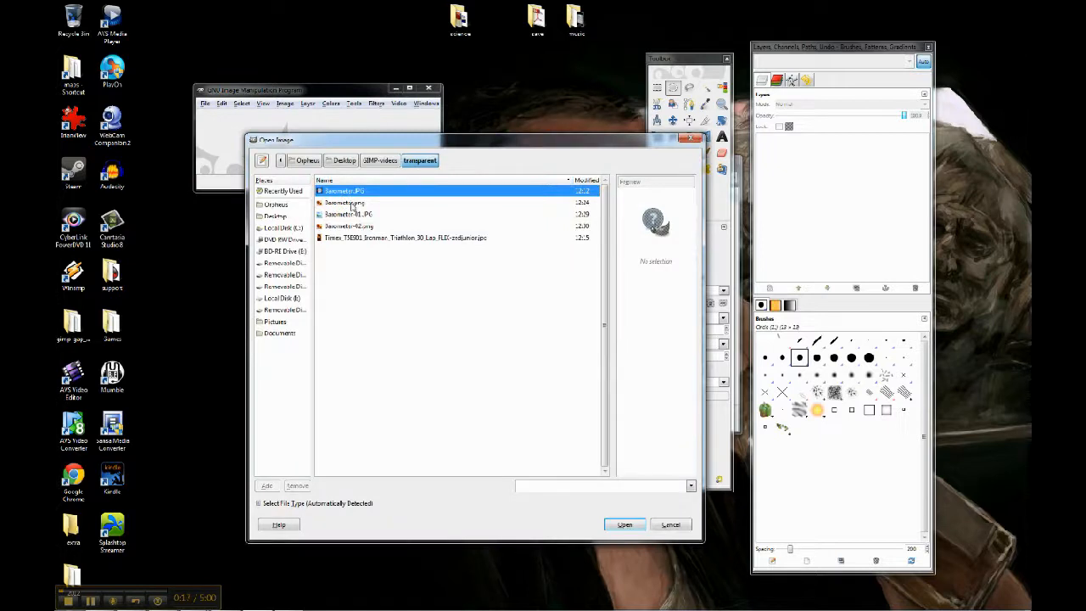
double_click(350, 194)
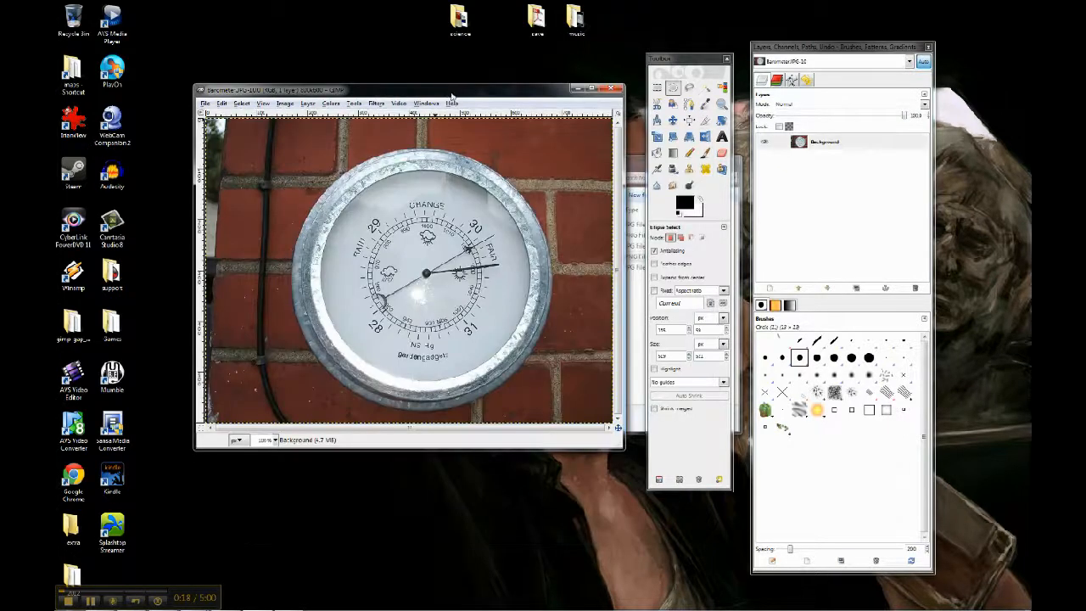
left_click_drag(423, 95, 439, 98)
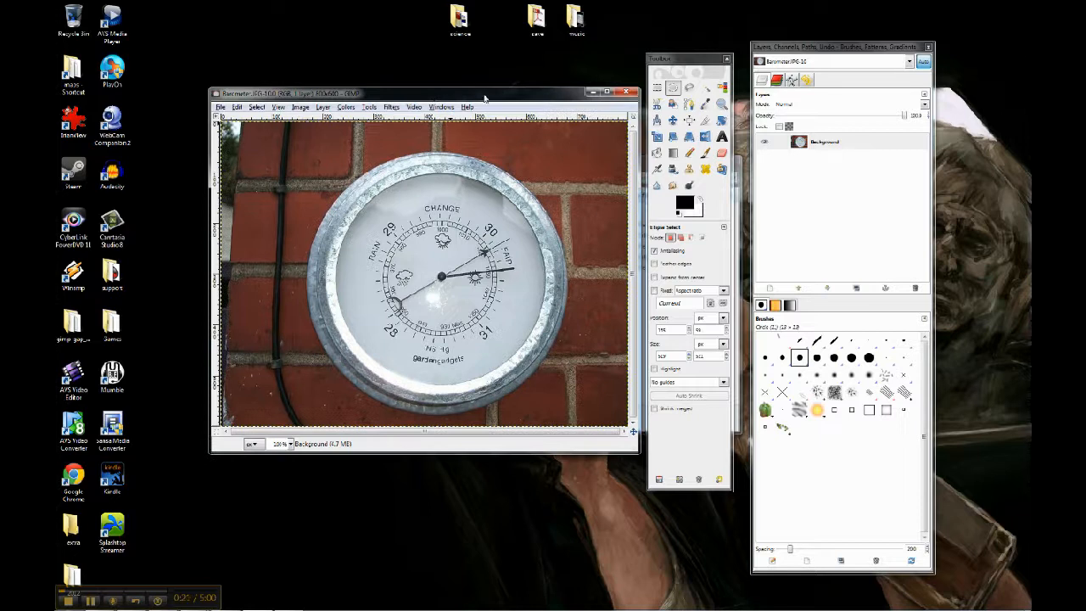
- Fit an elliptical selection about 520 px across to the barometer's outer rim, clear its contents and undo the clearing
left_click(673, 88)
left_click_drag(332, 155, 569, 416)
left_click_drag(343, 168, 318, 165)
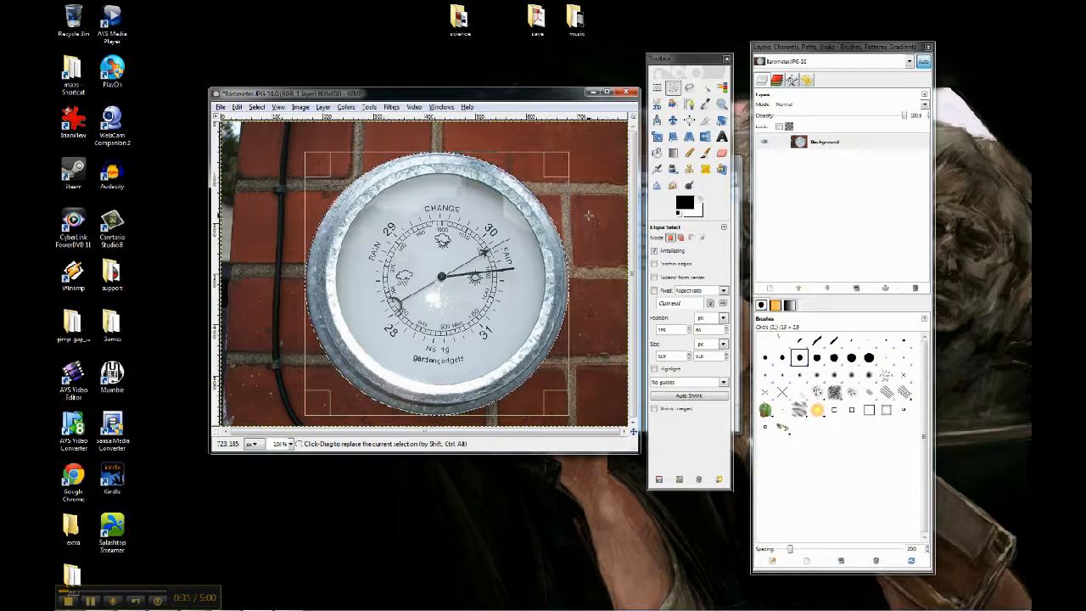
key("Return")
key("Delete")
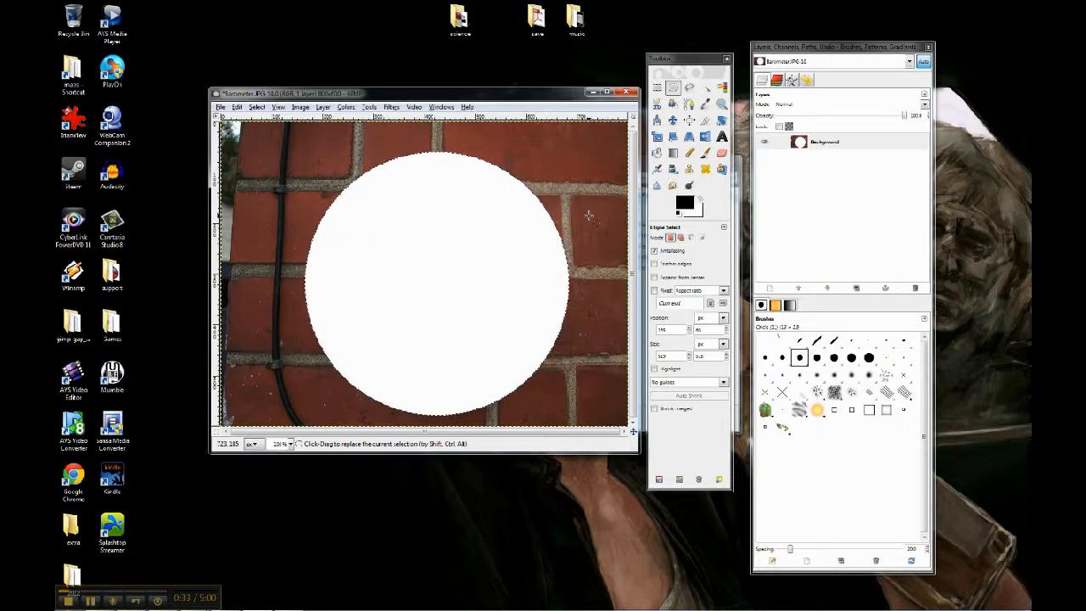
key("ctrl+z")
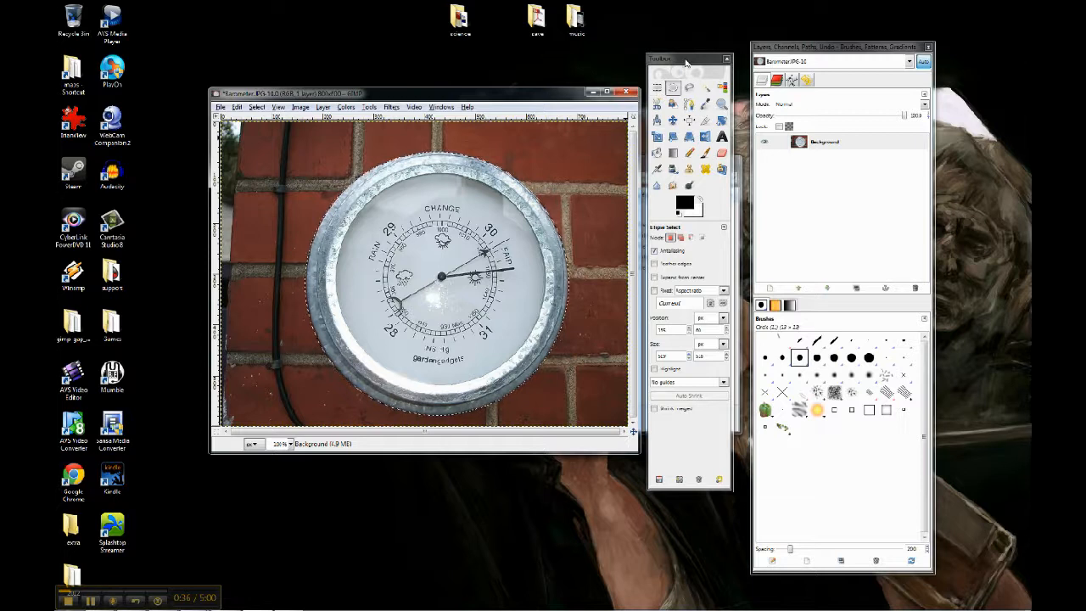
- Draw a rectangular selection about 605 by 520 px around the whole barometer, clear it and undo the clearing
left_click_drag(686, 59, 684, 77)
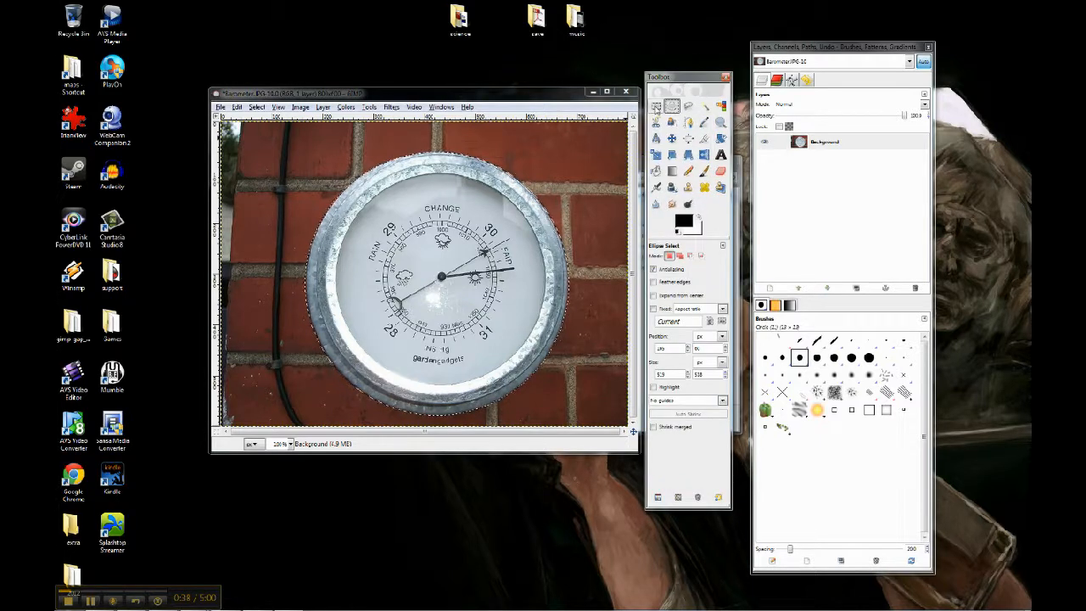
left_click(657, 106)
left_click_drag(288, 153, 595, 414)
left_click_drag(582, 165, 577, 167)
key("Return")
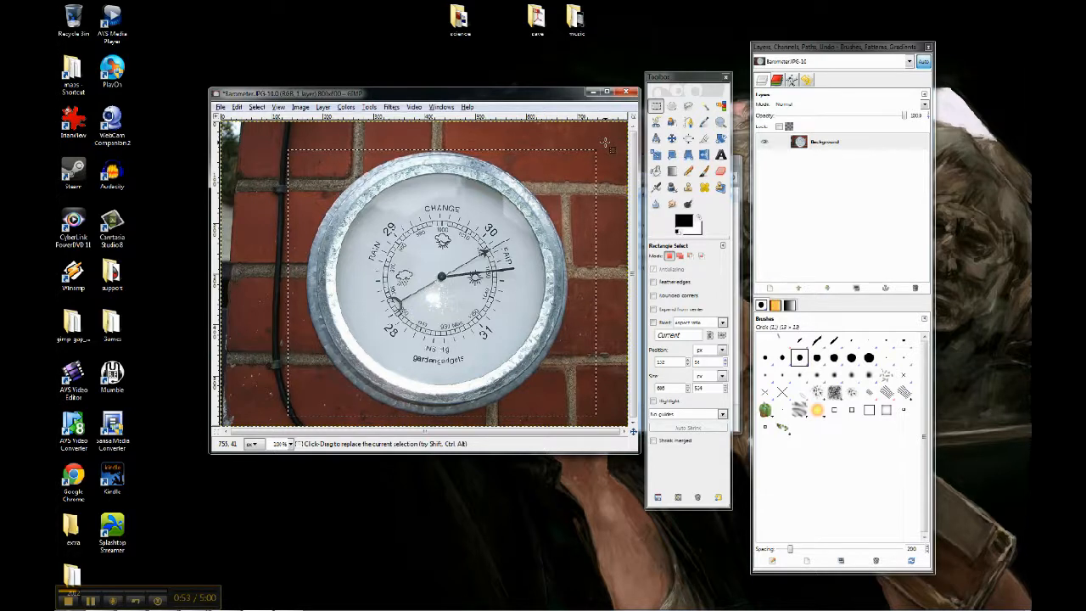
key("Delete")
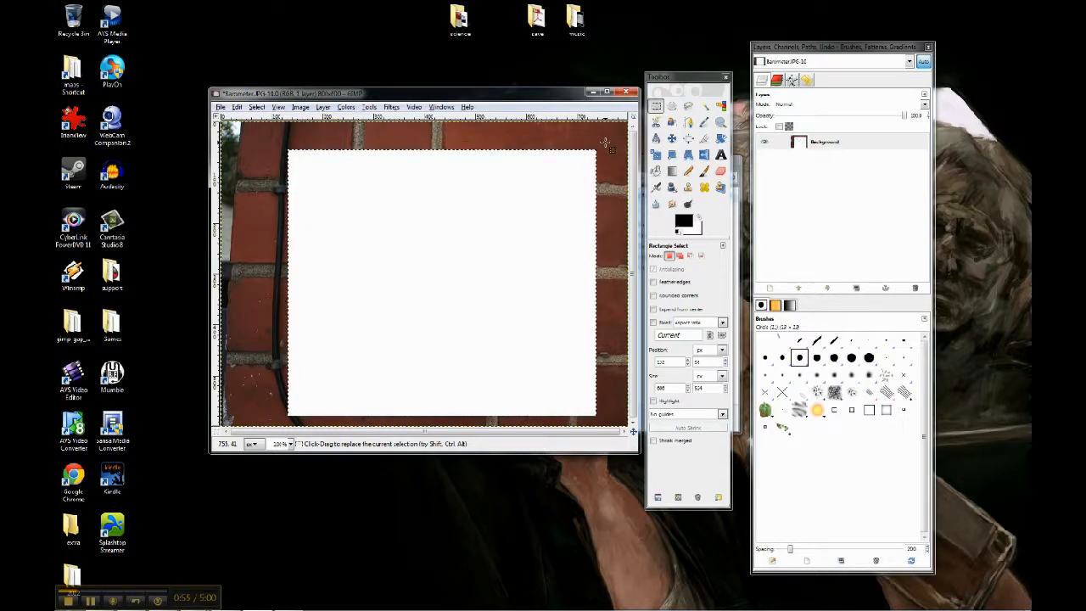
key("ctrl+z")
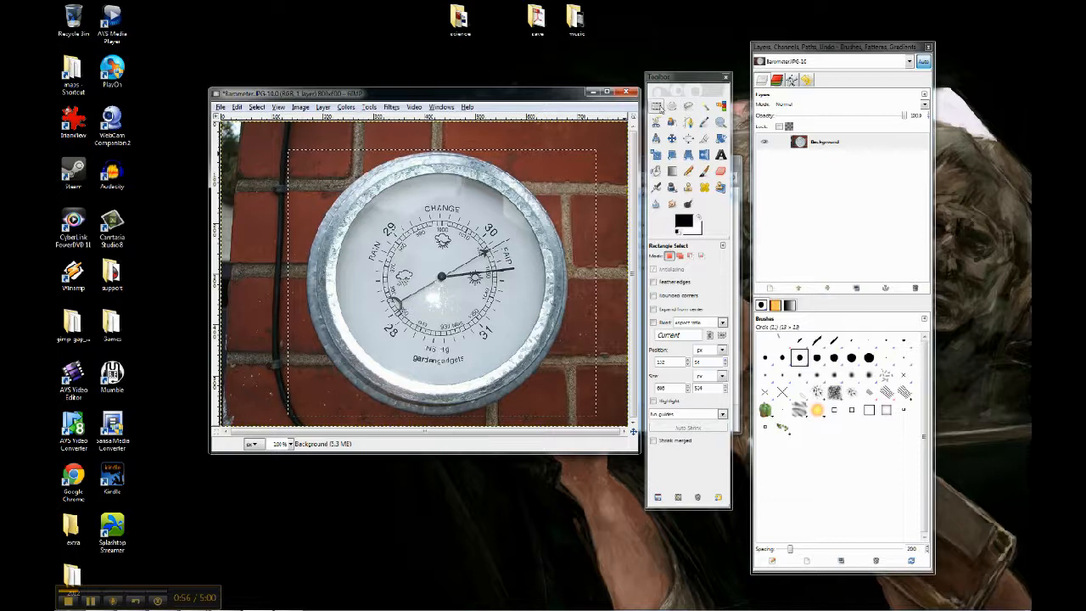
- Draw a rectangular selection about 322 by 422 px over the left part of the barometer, clear it and undo the clearing
left_click_drag(297, 140, 316, 177)
left_click(316, 178)
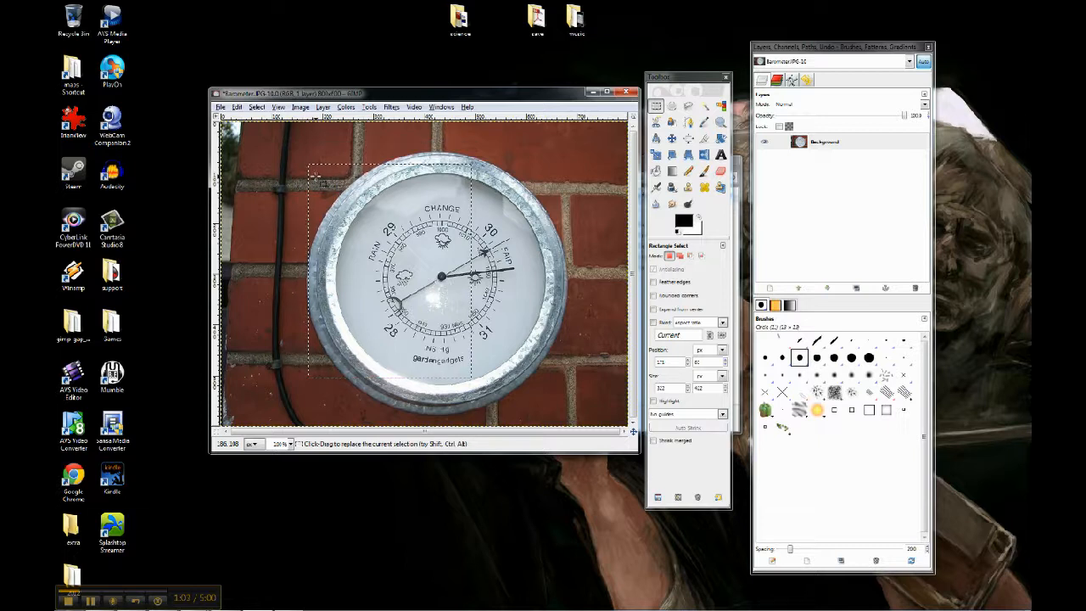
key("Delete")
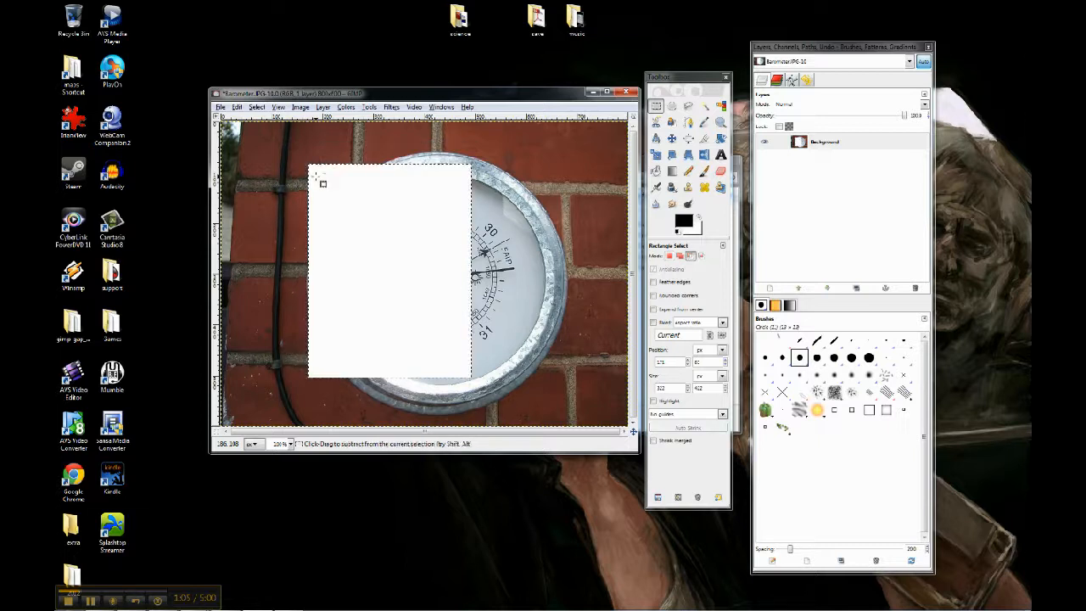
key("ctrl+z")
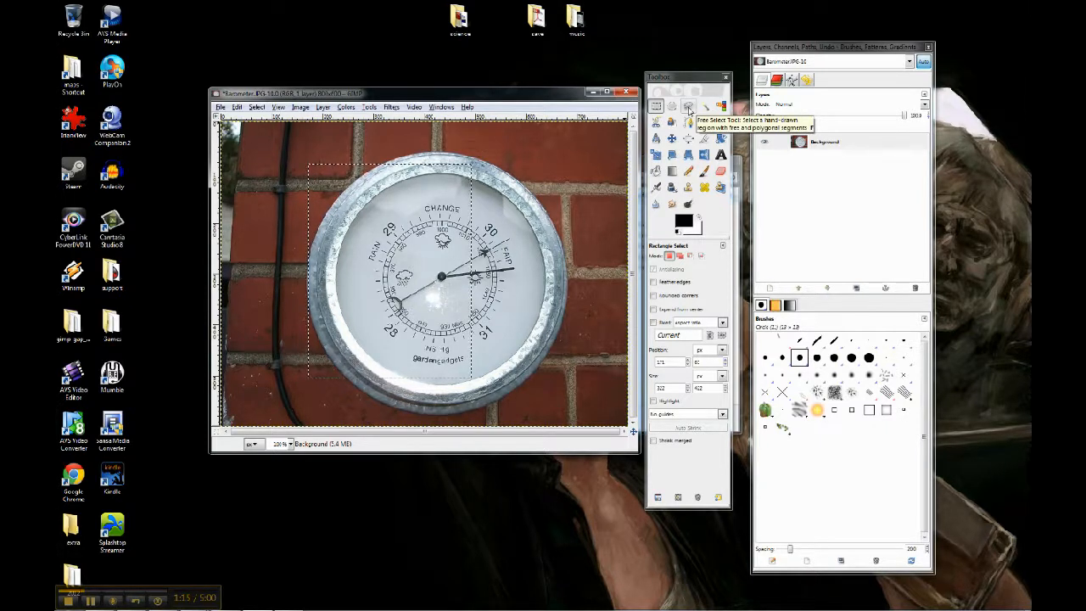
- Outline an irregular area around most of the barometer with Free Select, clear it and undo the clearing
left_click(689, 108)
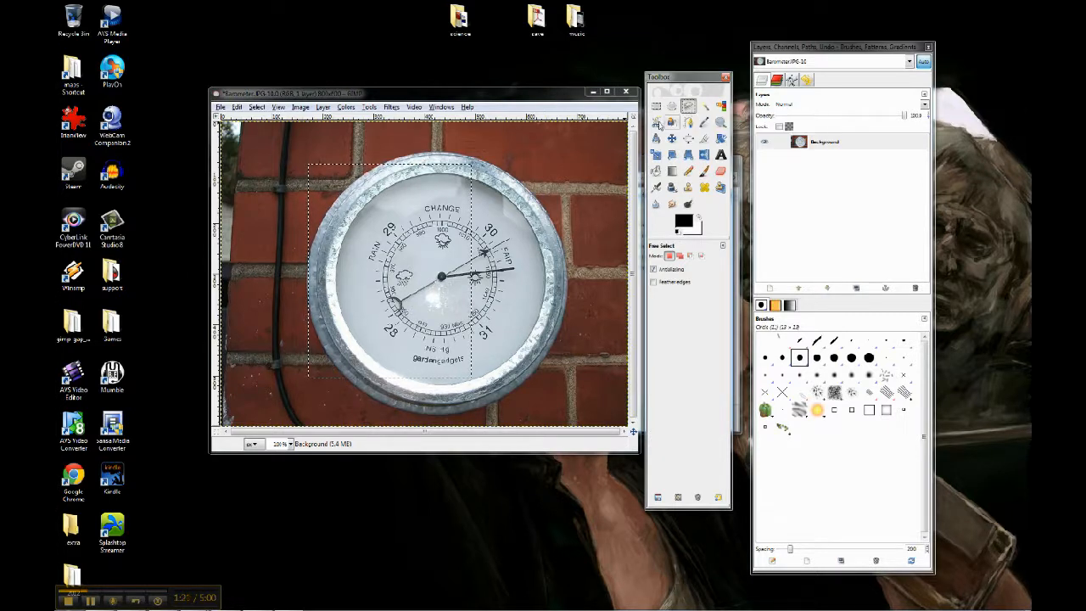
left_click(364, 128)
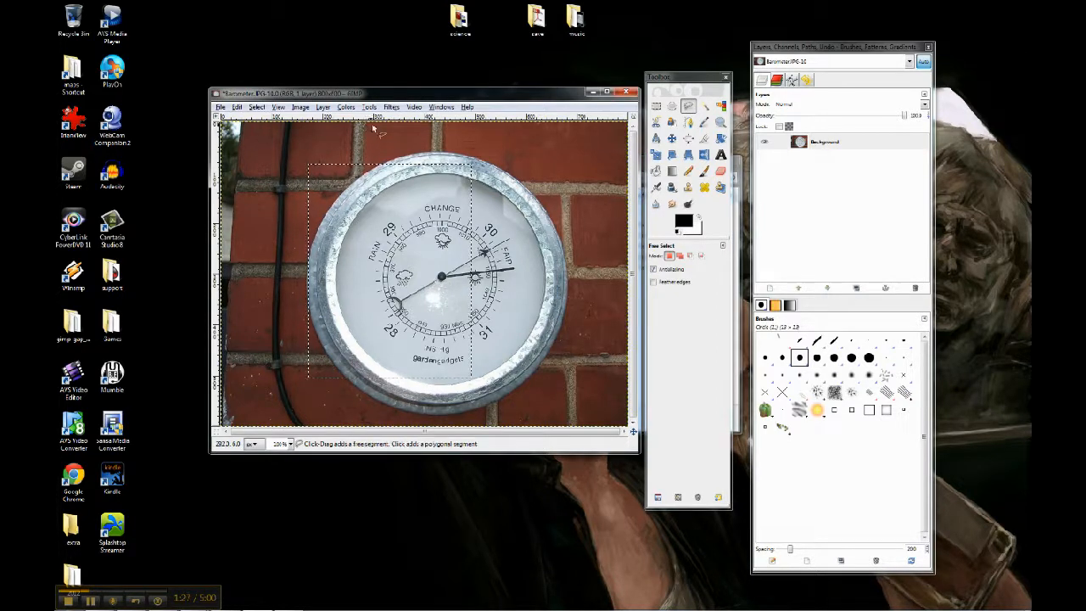
left_click(441, 154)
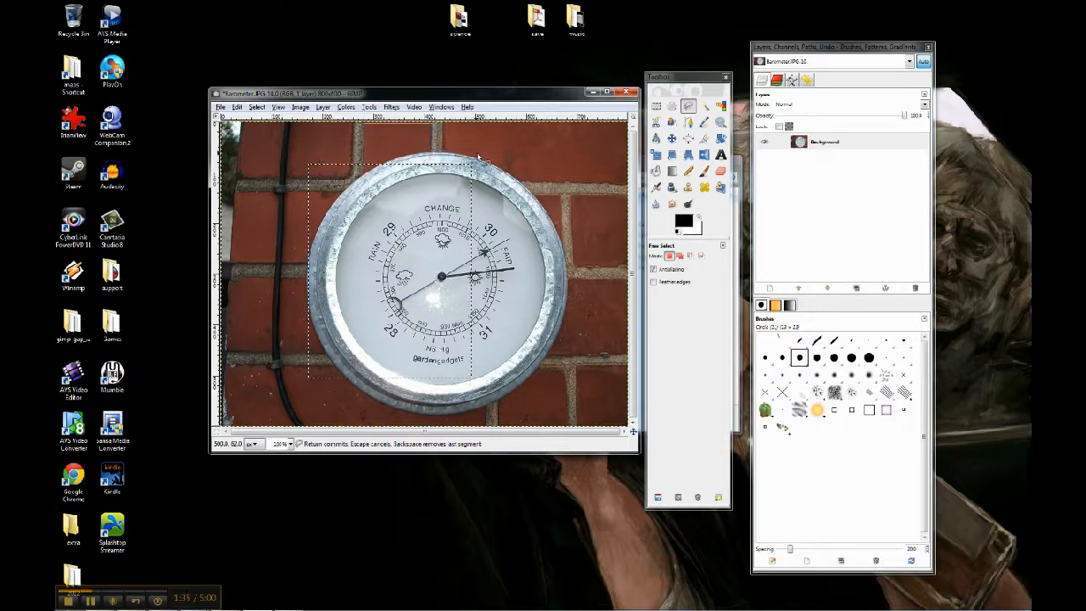
left_click(561, 151)
mouse_move(570, 291)
left_mouse_down()
mouse_move(566, 357)
mouse_move(553, 355)
mouse_move(571, 425)
mouse_move(552, 377)
mouse_move(558, 405)
mouse_move(548, 410)
mouse_move(296, 409)
left_mouse_up()
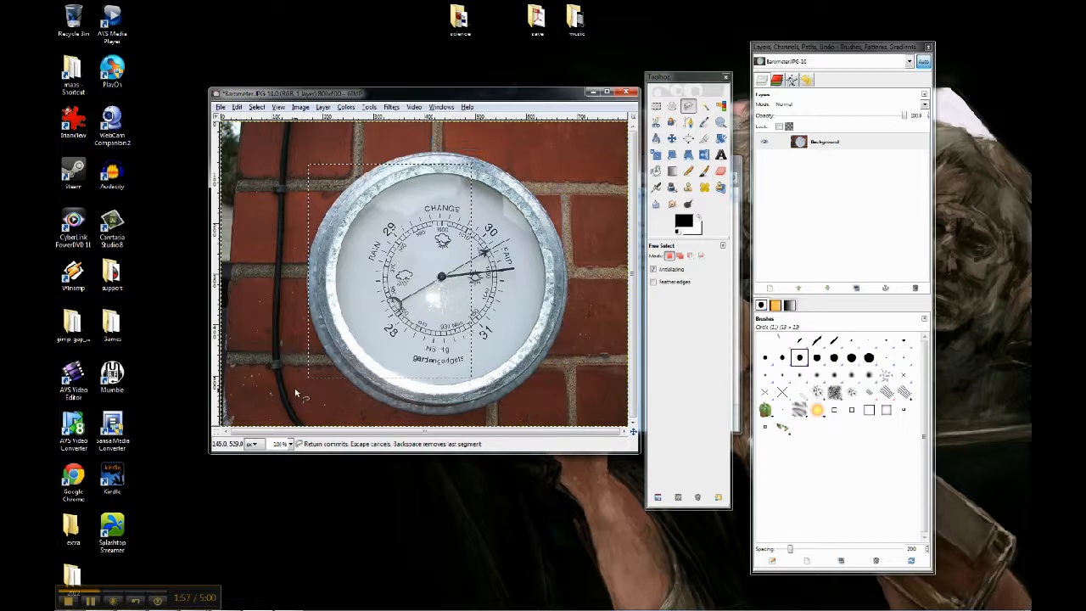
left_click(295, 389)
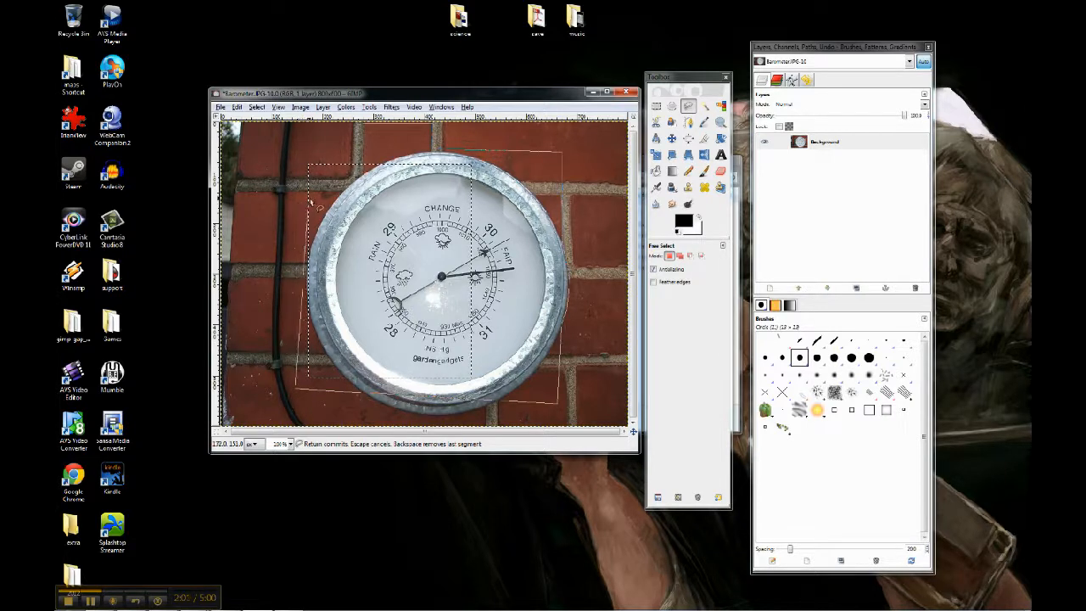
left_click(363, 125)
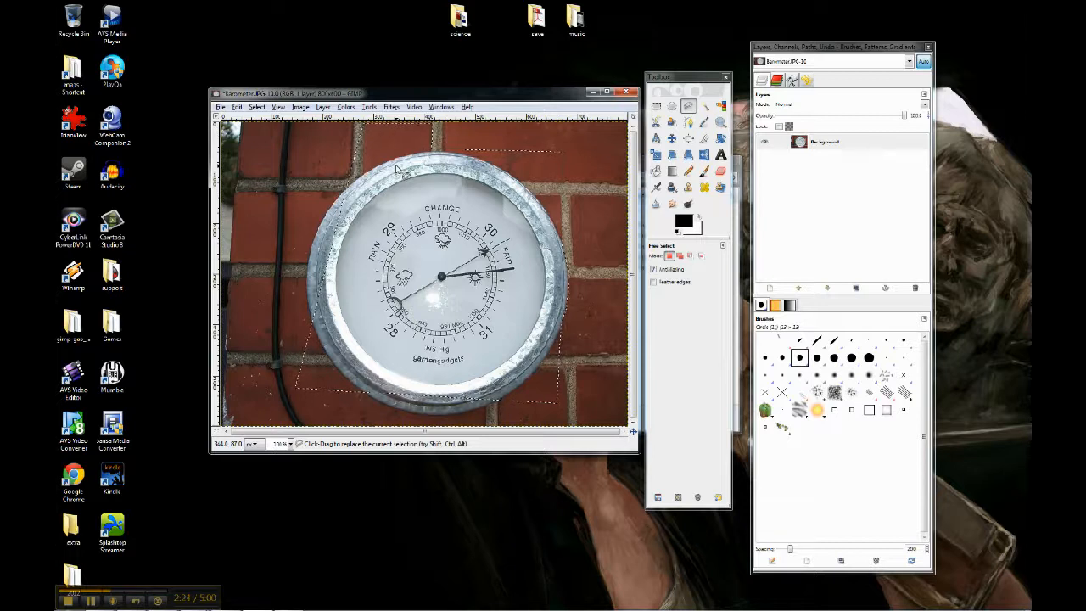
key("Delete")
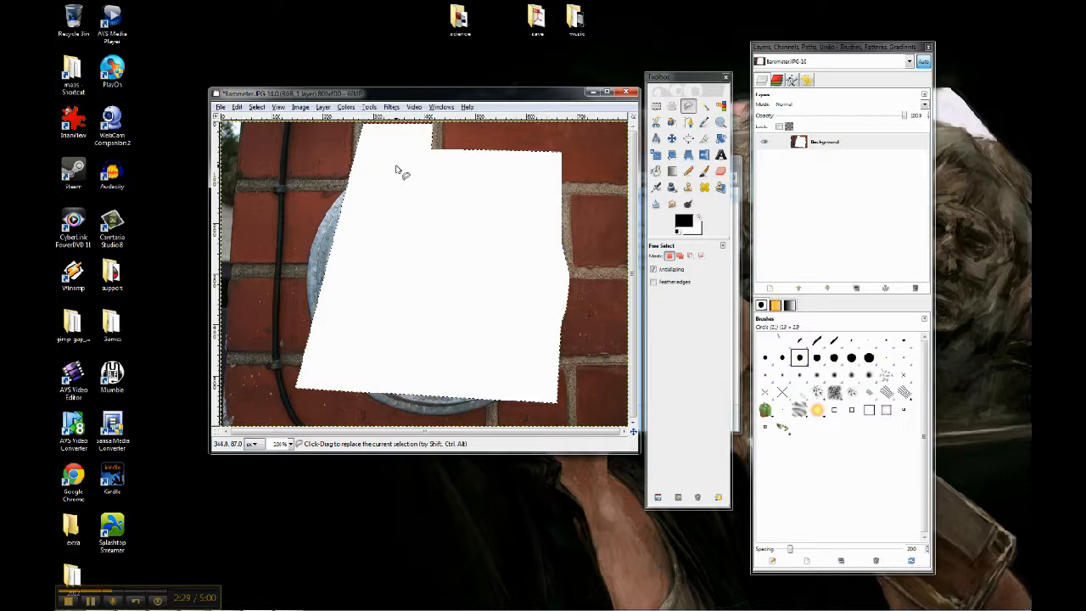
key("ctrl+z")
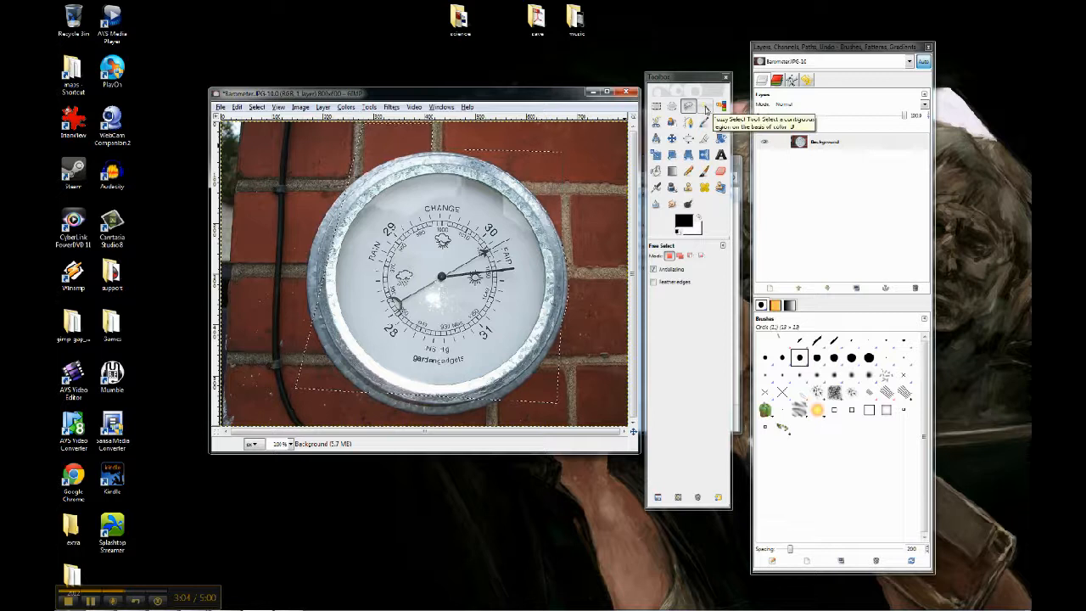
- Clear the brick patches above and left of the barometer using Fuzzy Select, and undo both clearings
left_click(705, 107)
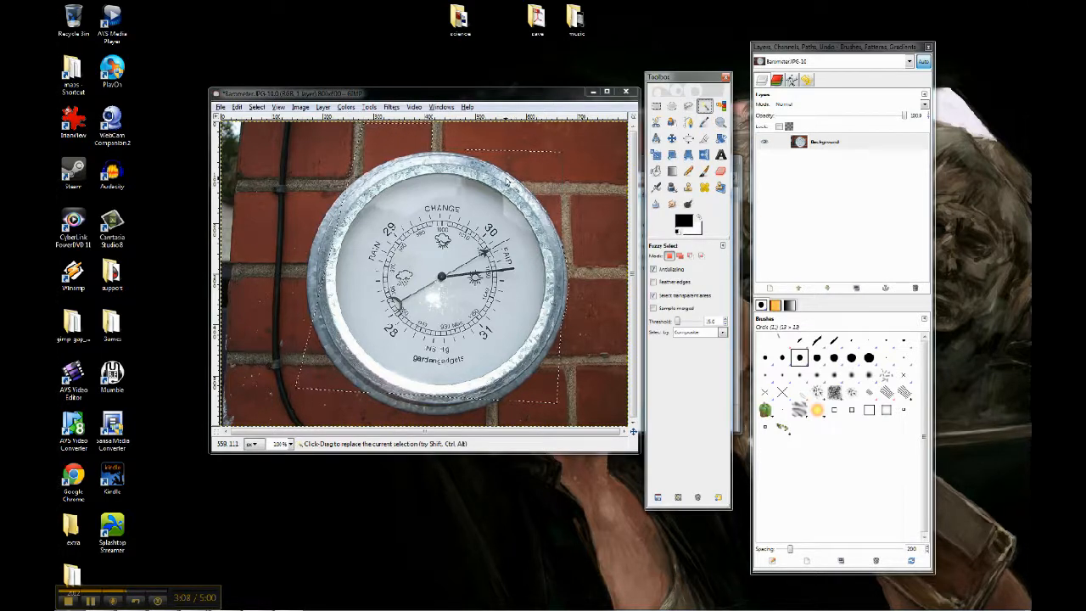
left_click(504, 181)
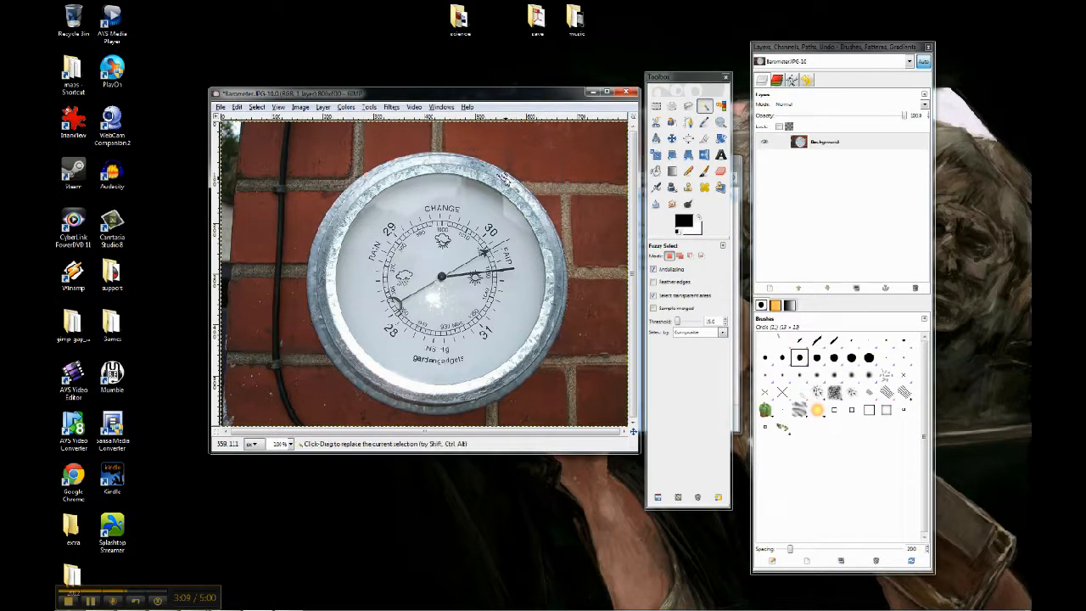
left_click(535, 169)
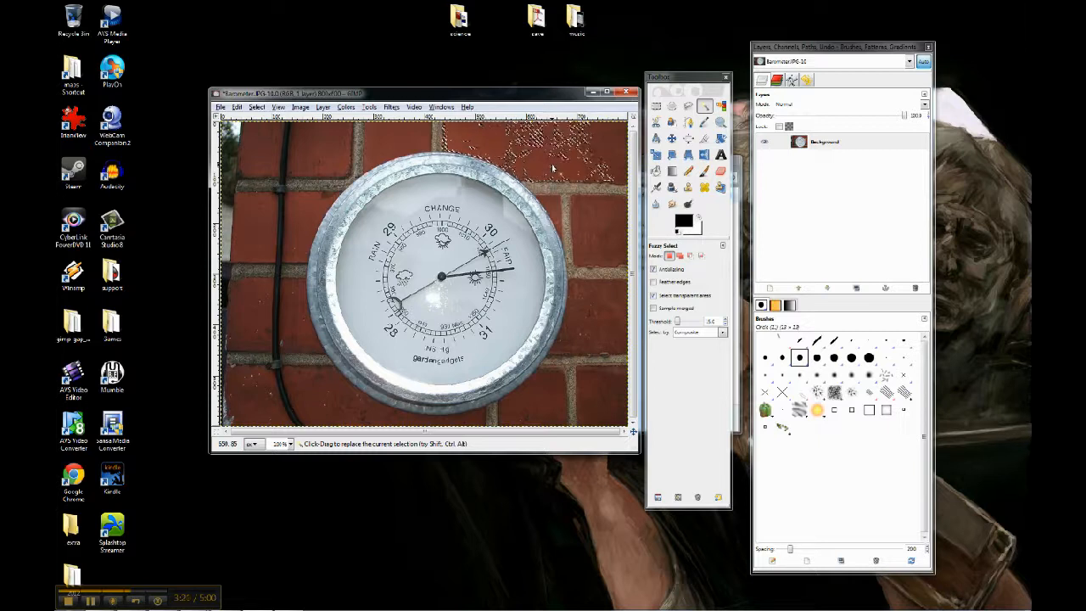
key("Delete")
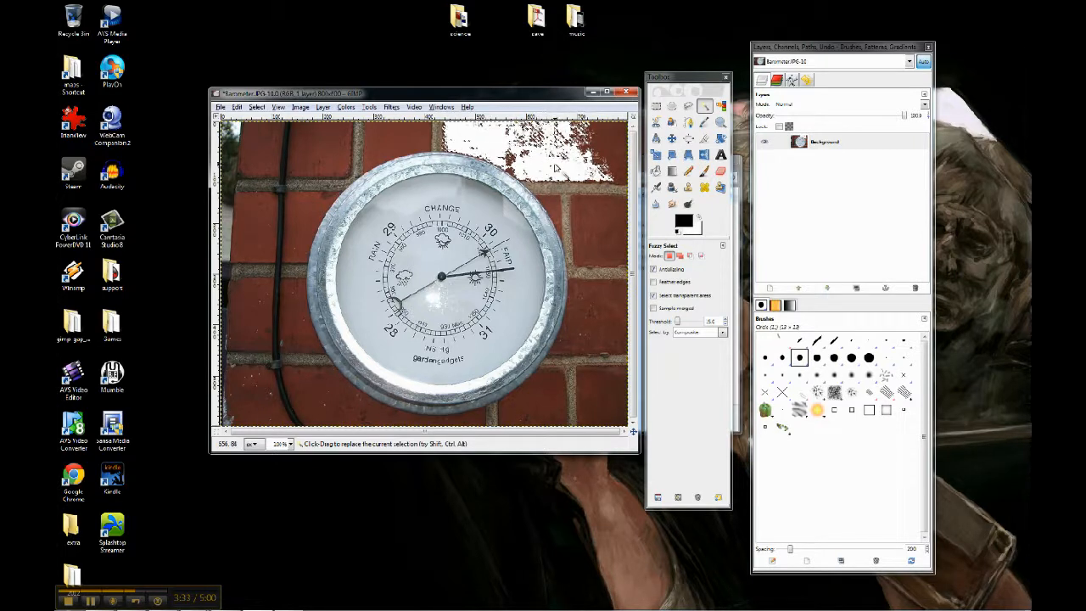
left_click(304, 222)
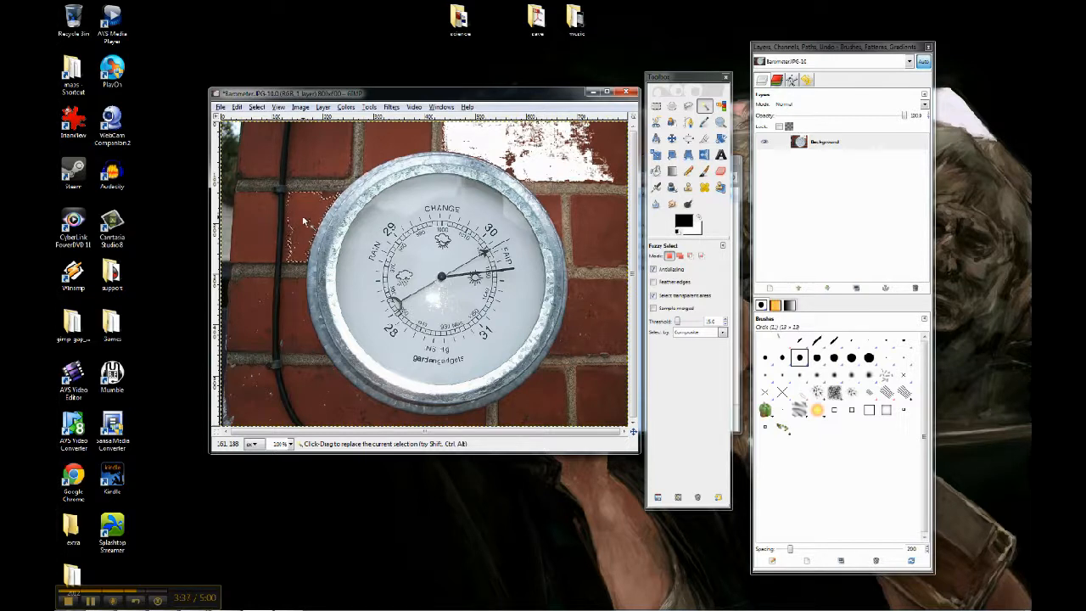
key("Delete")
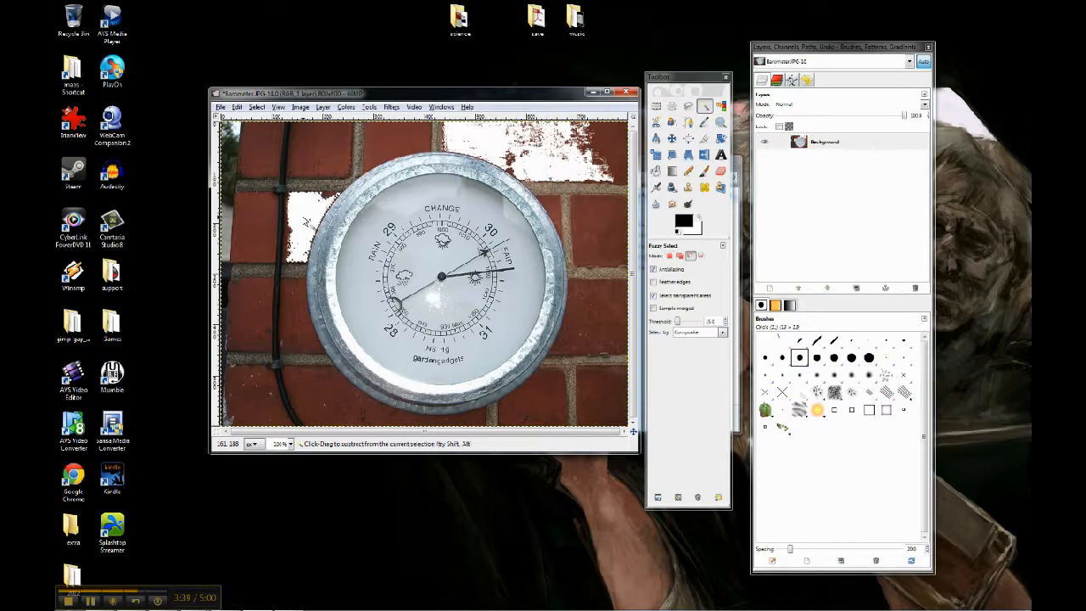
key("ctrl+z")
key("ctrl+z")
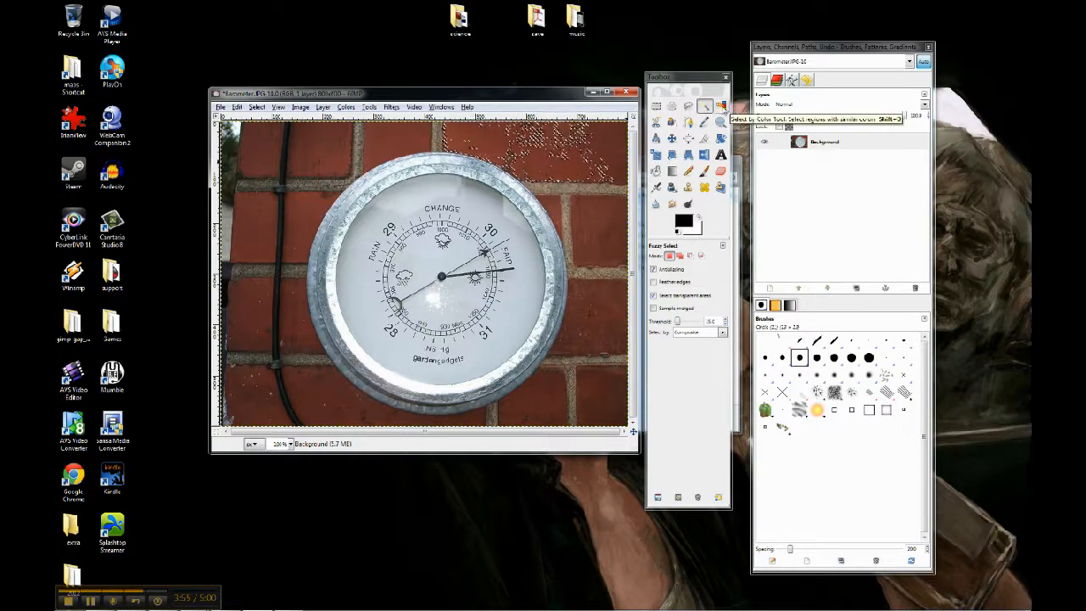
- Clear the red brick areas picked with Select by Color, undo the clearing and deselect everything
left_click(720, 106)
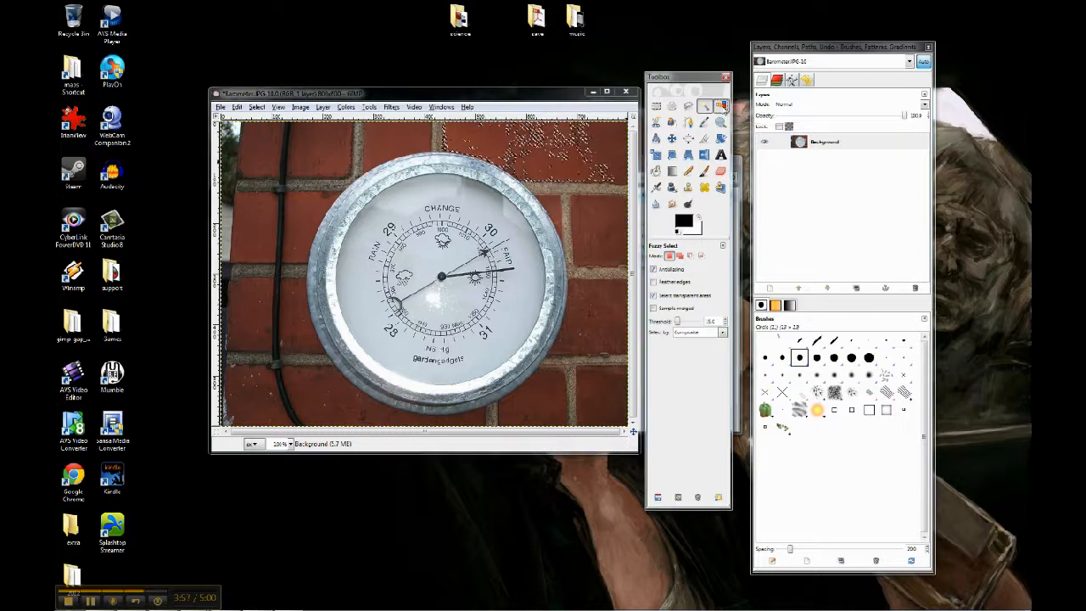
left_click(385, 145)
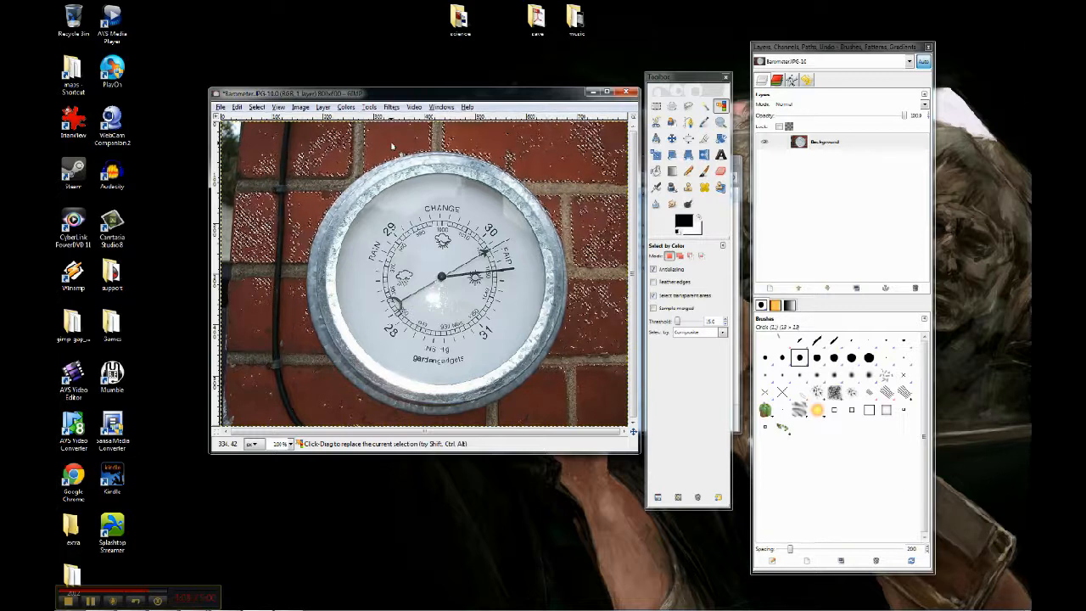
left_click(392, 146)
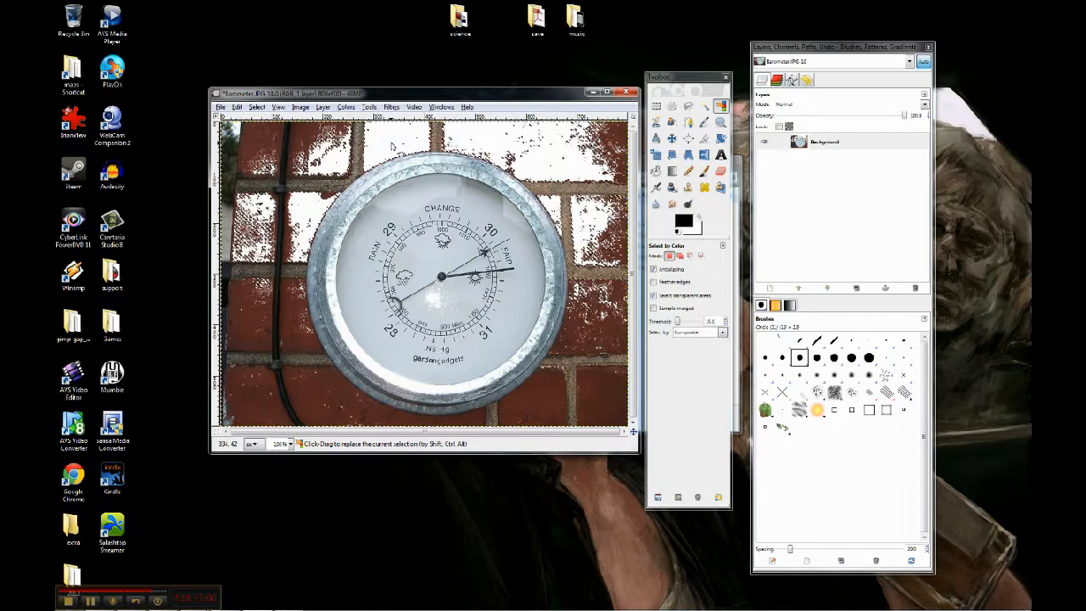
key("ctrl+z")
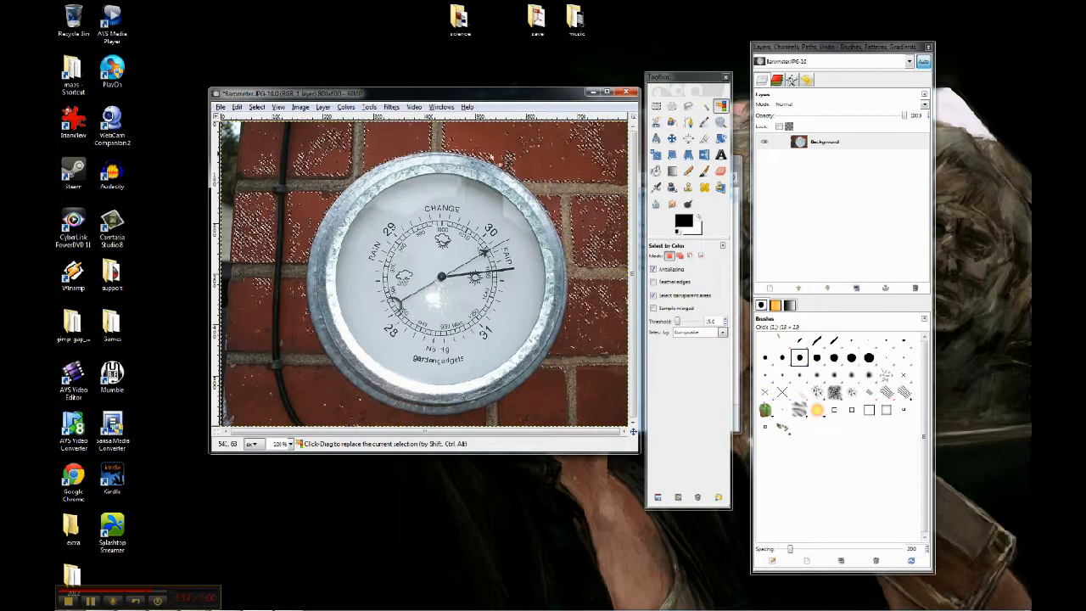
left_click(256, 107)
left_click(268, 133)
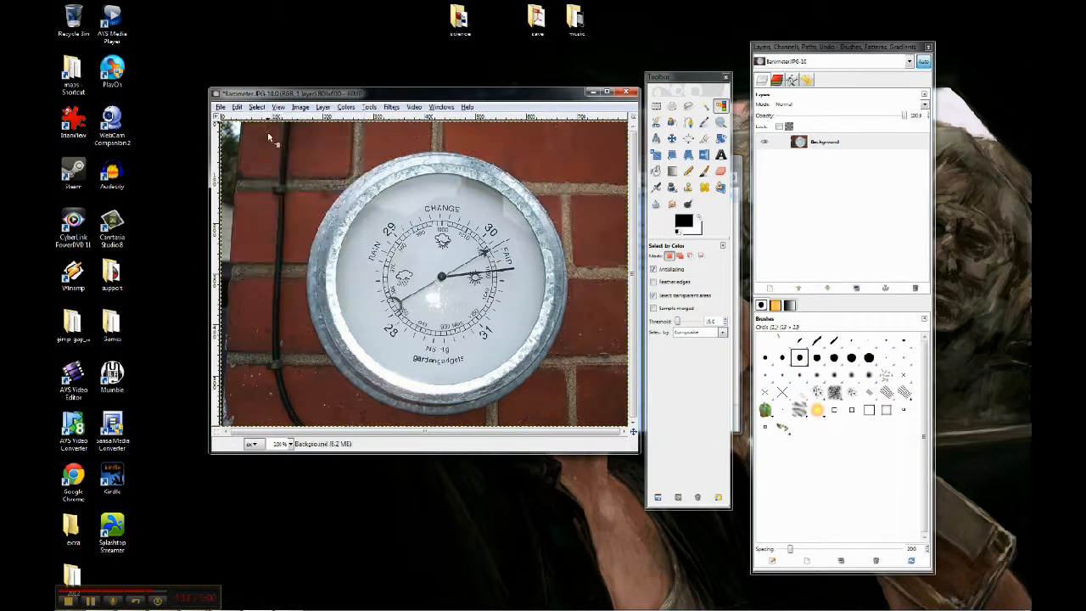